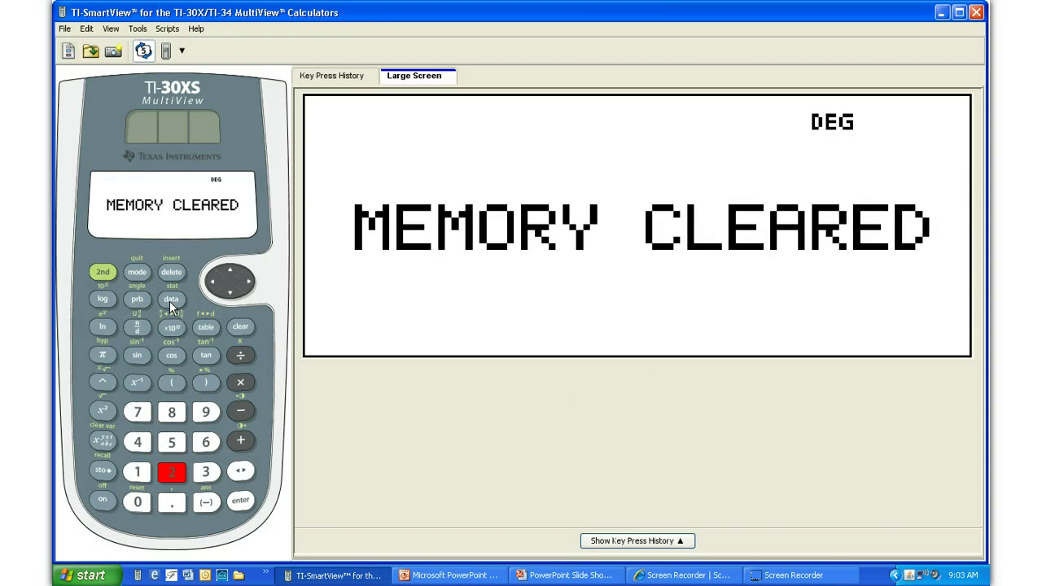
Enter the scores 100, 83, 60, 75, 84 and 95 into list L1 of the data editor
click(170, 299)
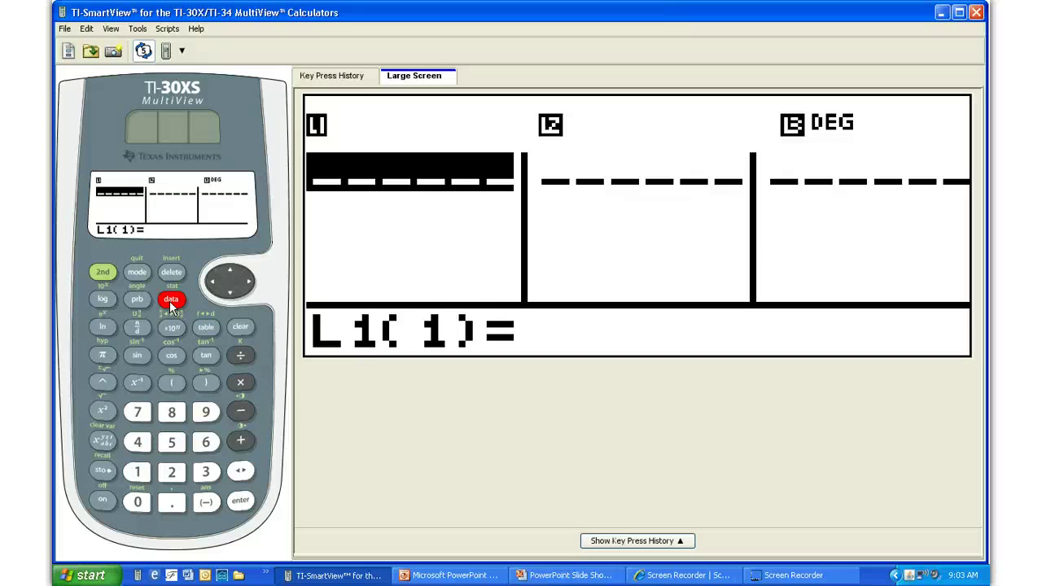
text(100)
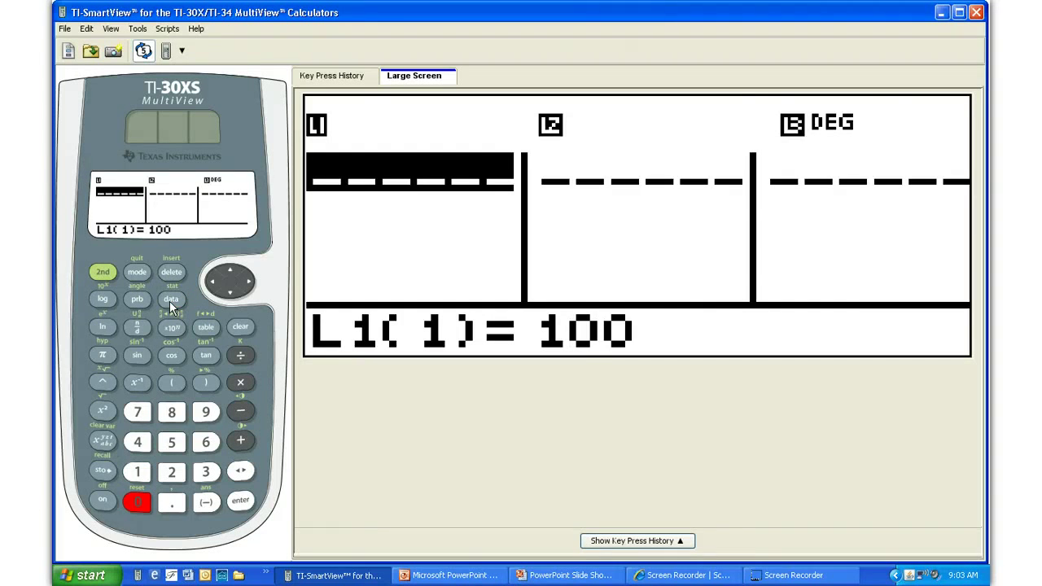
key(Return)
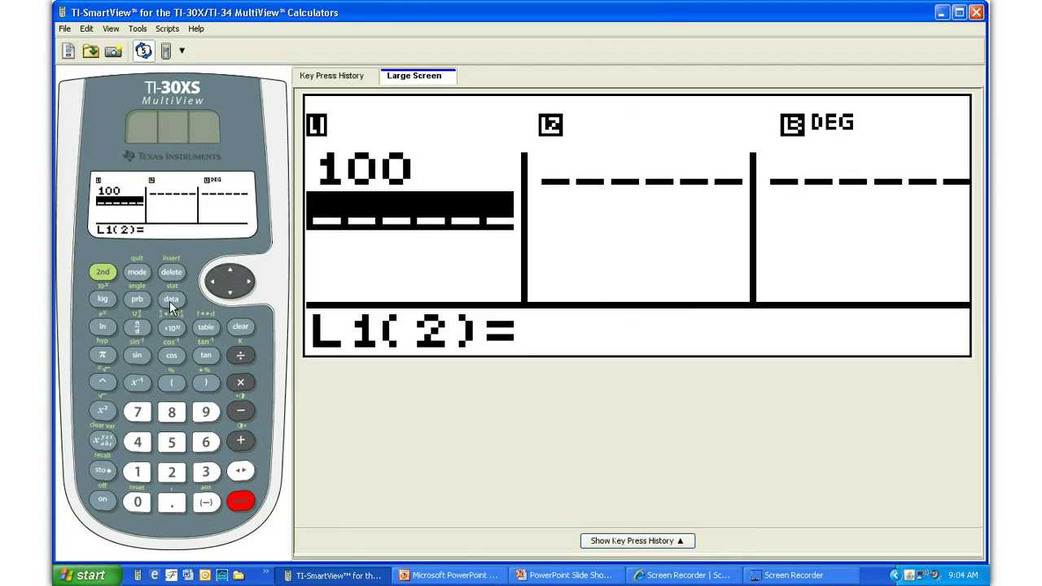
text(83)
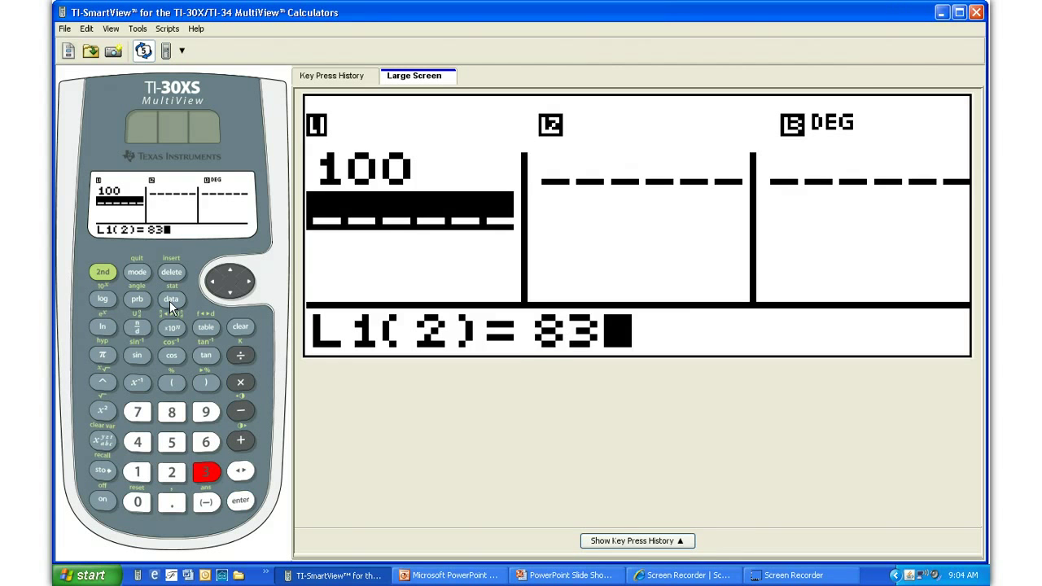
key(Return)
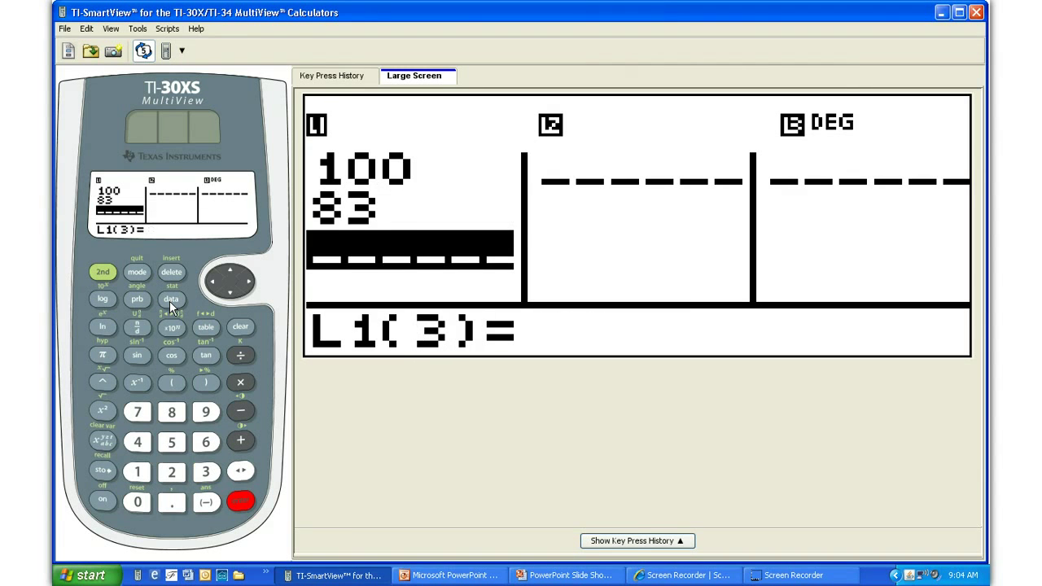
text(60)
key(Return)
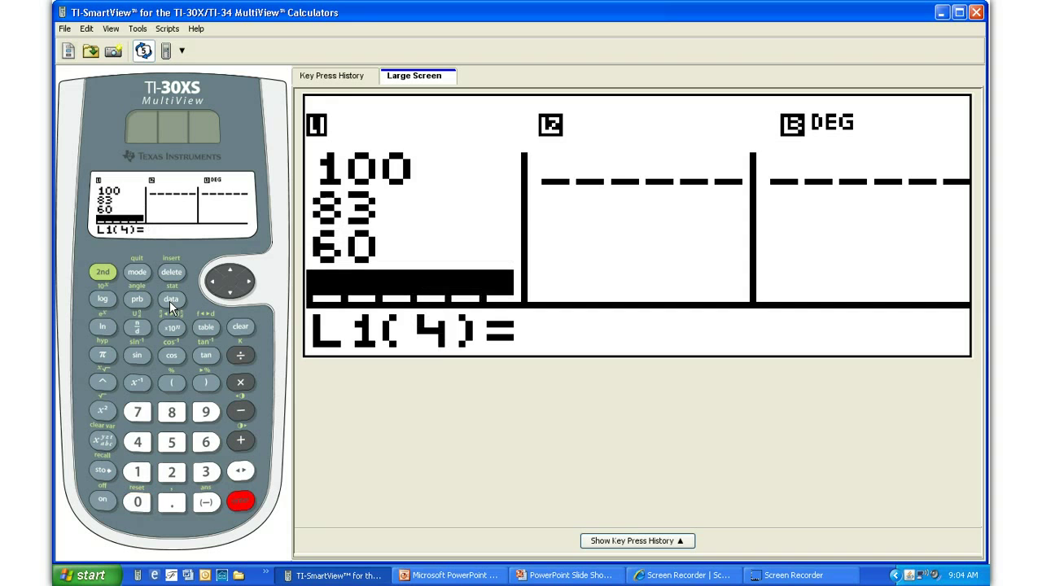
text(75)
key(Return)
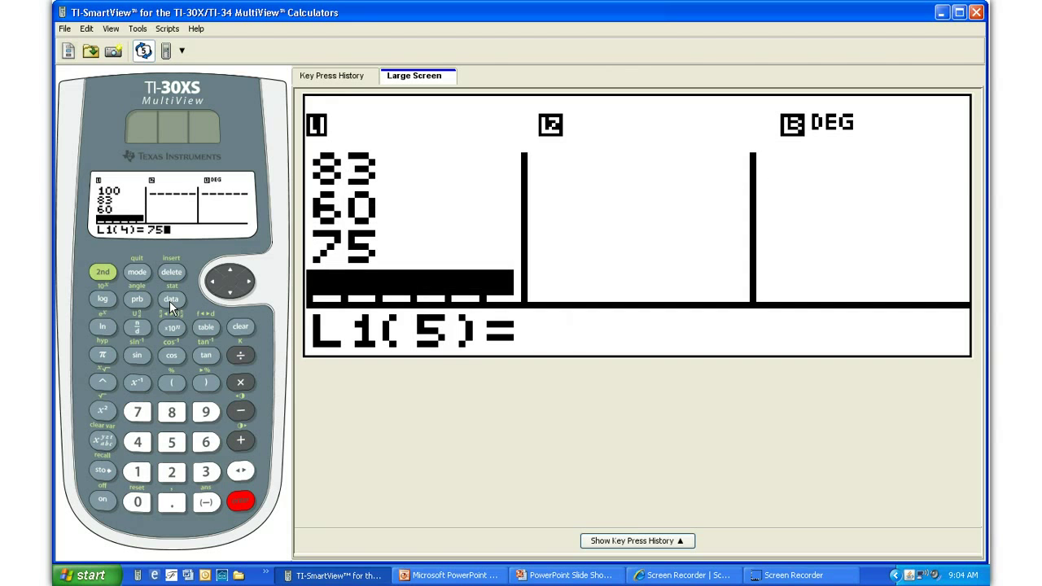
text(84)
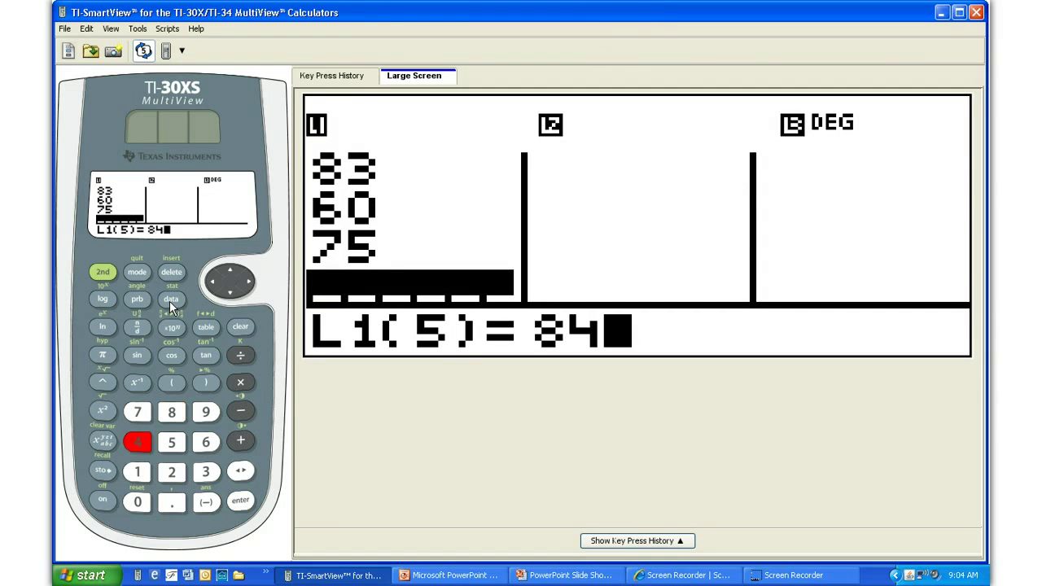
key(Return)
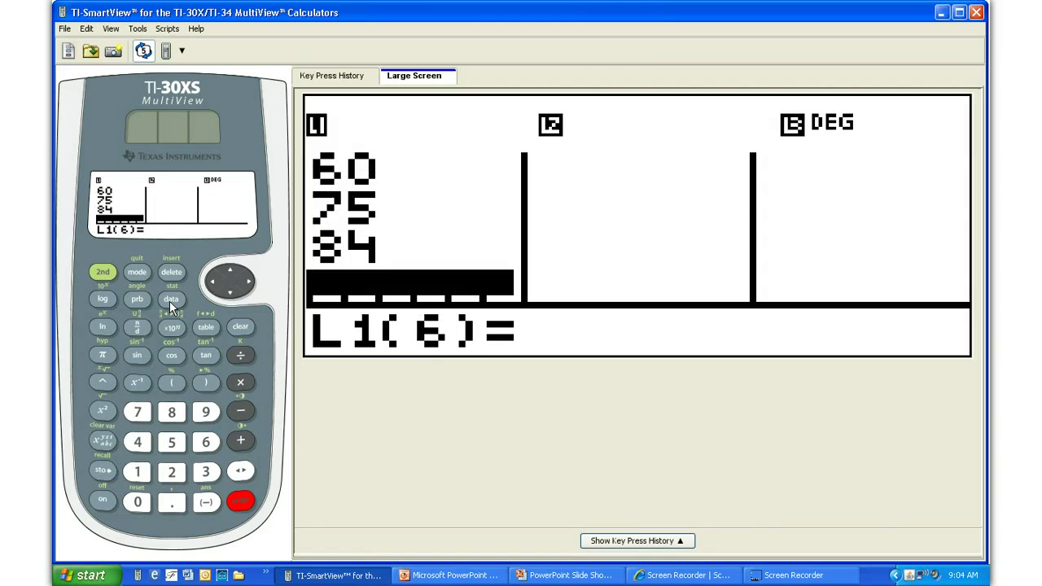
text(95)
key(Return)
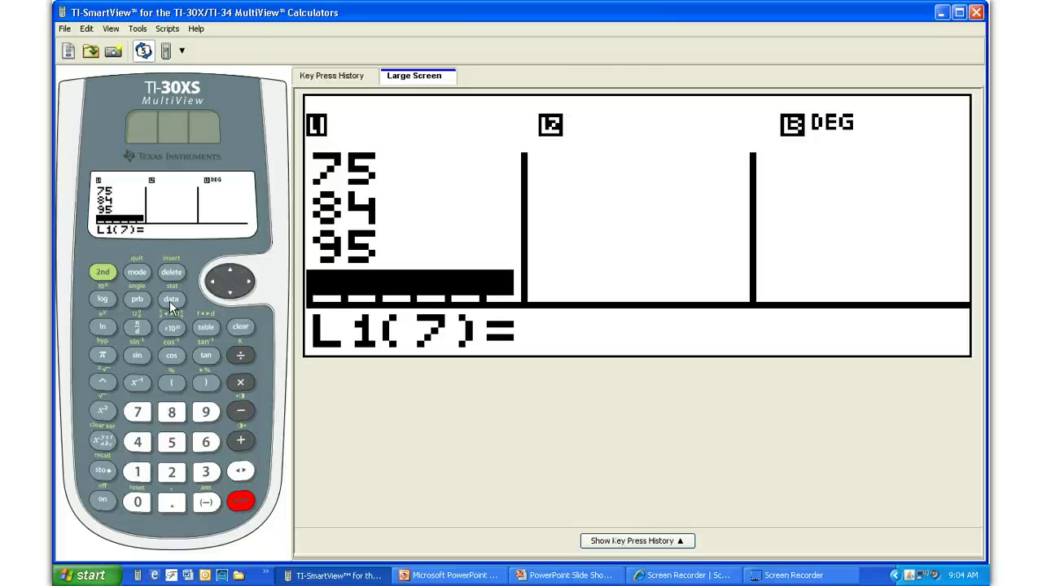
Choose 1:1-Var Stats from the 2nd + data STATS menu, reaching DATA L1 and FRQ ONE
click(170, 300)
click(99, 274)
click(176, 299)
click(104, 271)
click(169, 298)
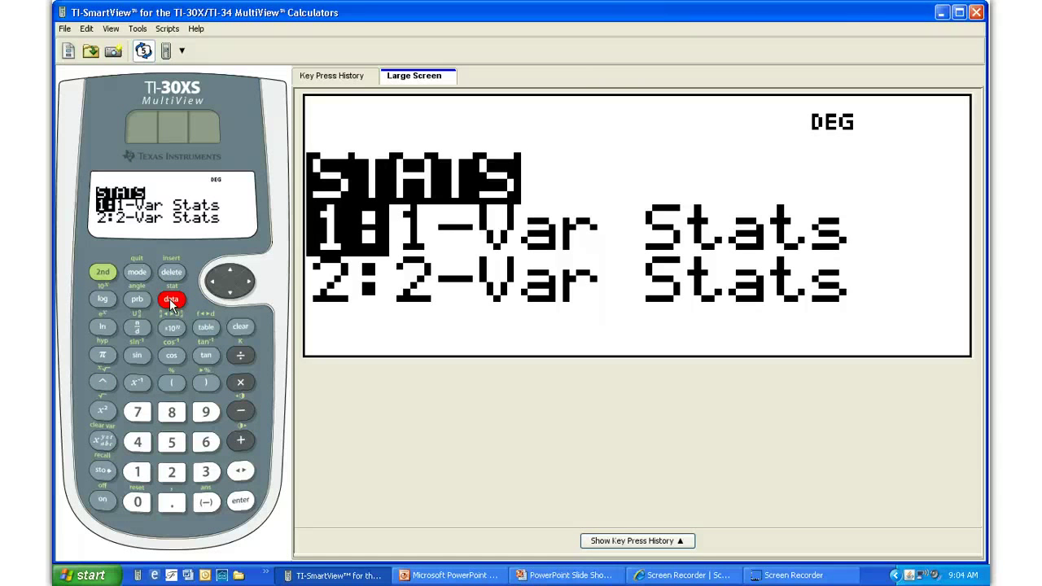
click(238, 502)
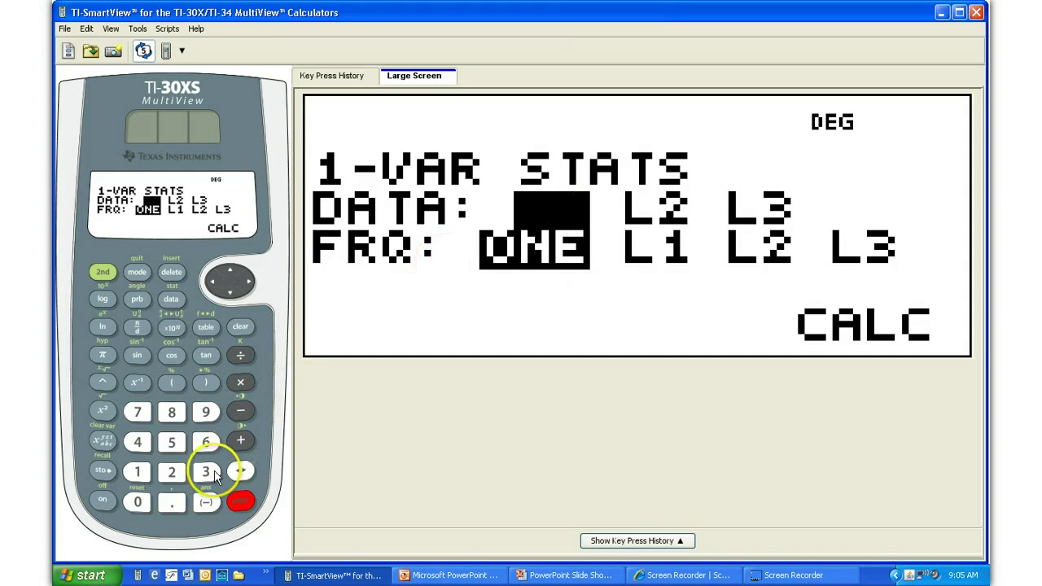
Calculate 1-Var Stats on L1 with frequency ONE: n=6, mean 82.8333333, Sx=14.3306199
click(239, 500)
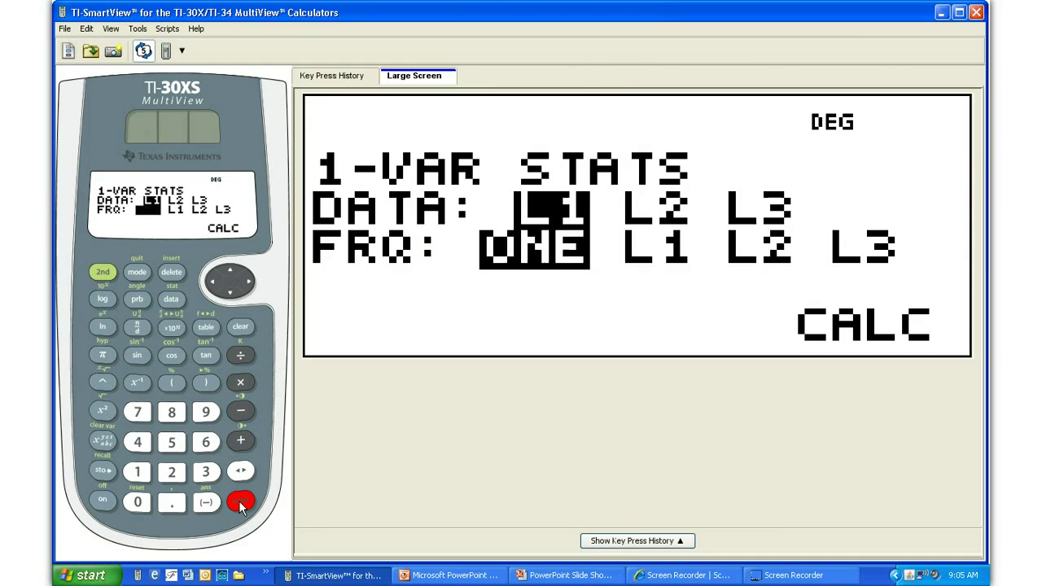
click(238, 501)
click(239, 501)
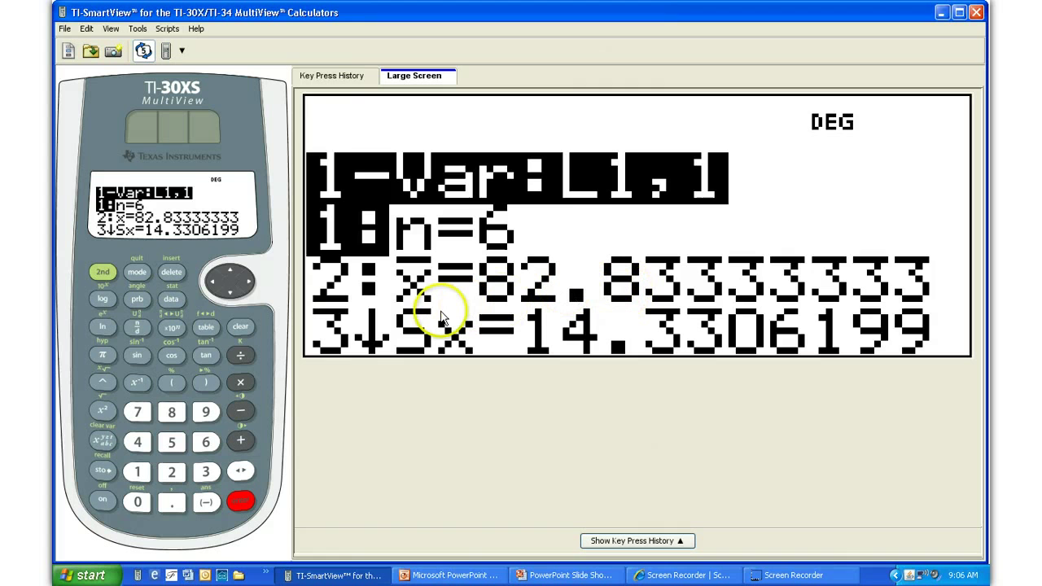
Step down past the mean and Sx to the population deviation σx=13.0820063
click(231, 295)
click(231, 295)
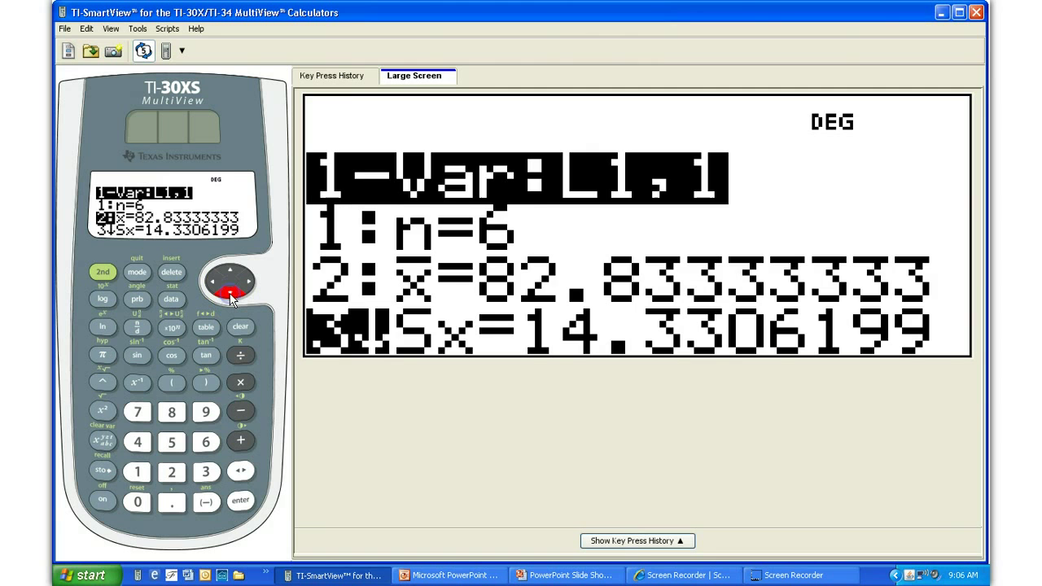
click(230, 295)
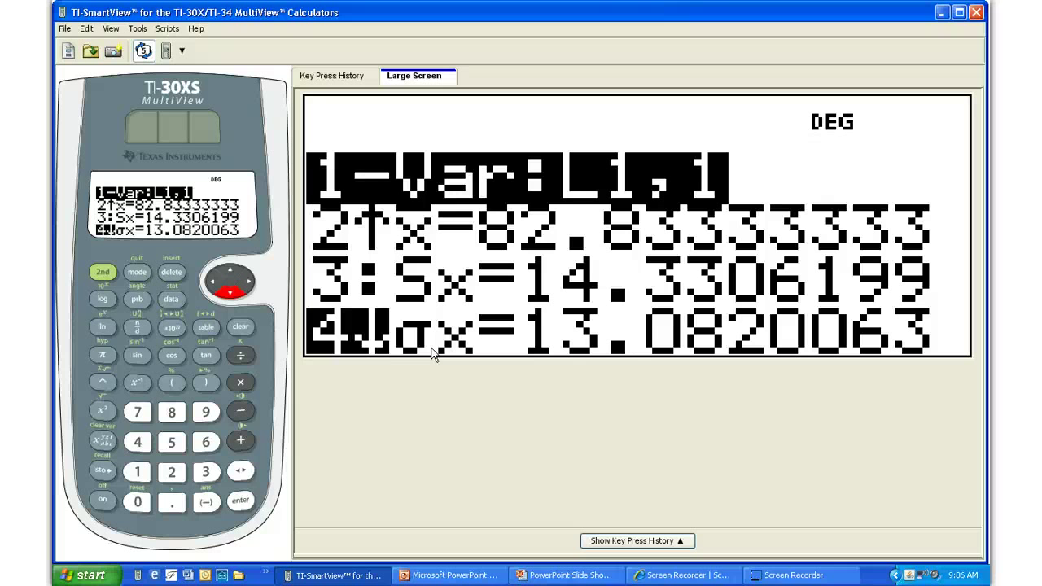
Continue through Σx=497, Σx²=42195, minX=60, Q1=75 and Med=83.5 down to Q3=95
click(231, 294)
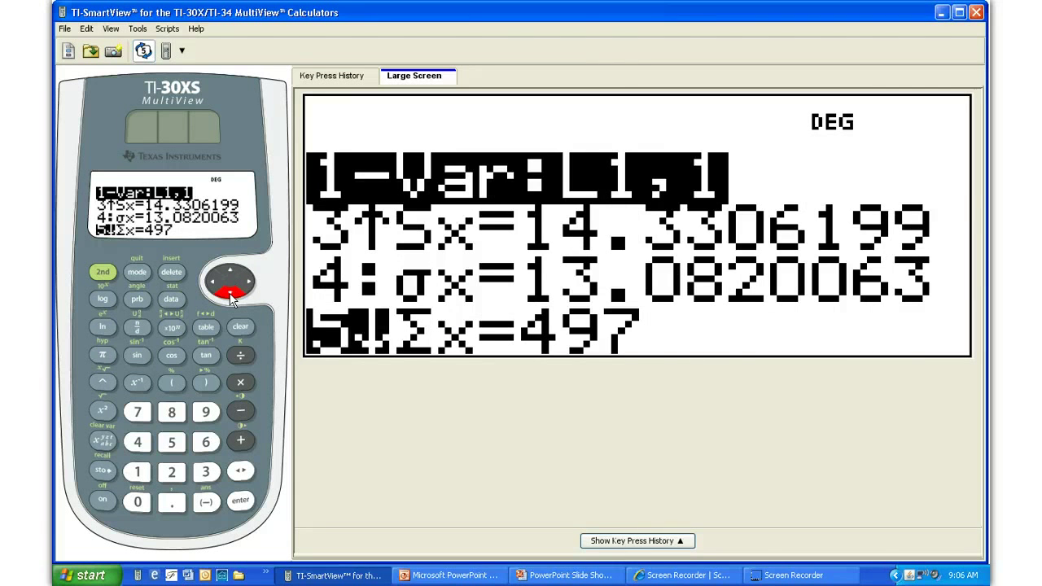
click(231, 294)
click(231, 295)
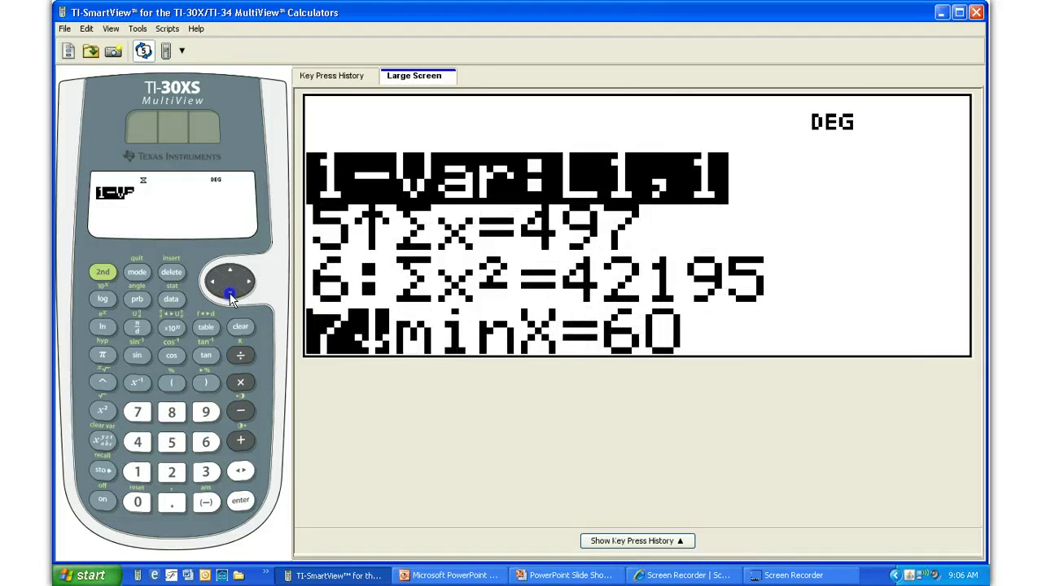
click(231, 294)
click(231, 294)
click(231, 295)
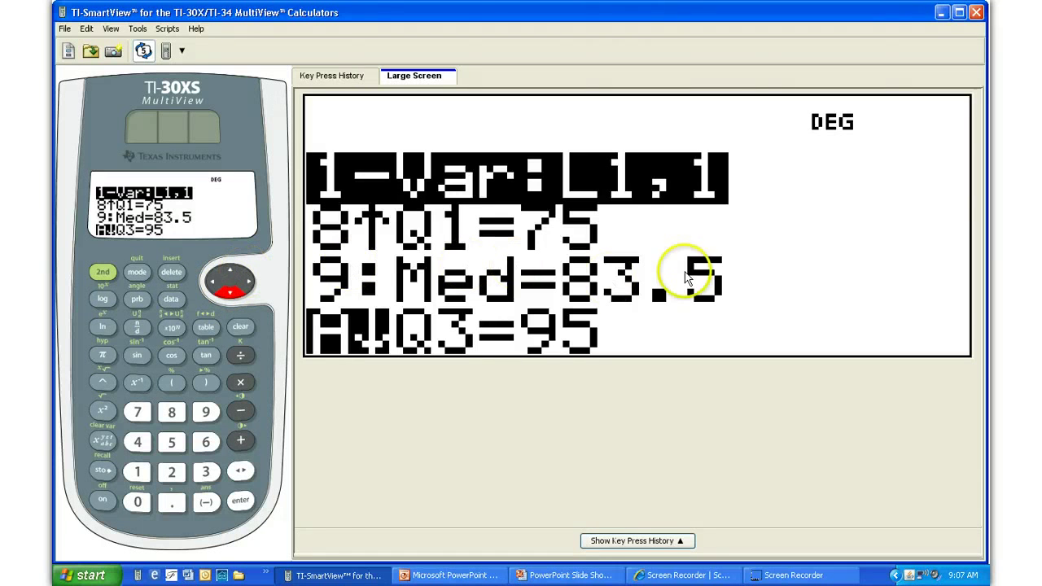
Scroll down to maxX=100, then back up through the results to Σx²=42195
click(232, 298)
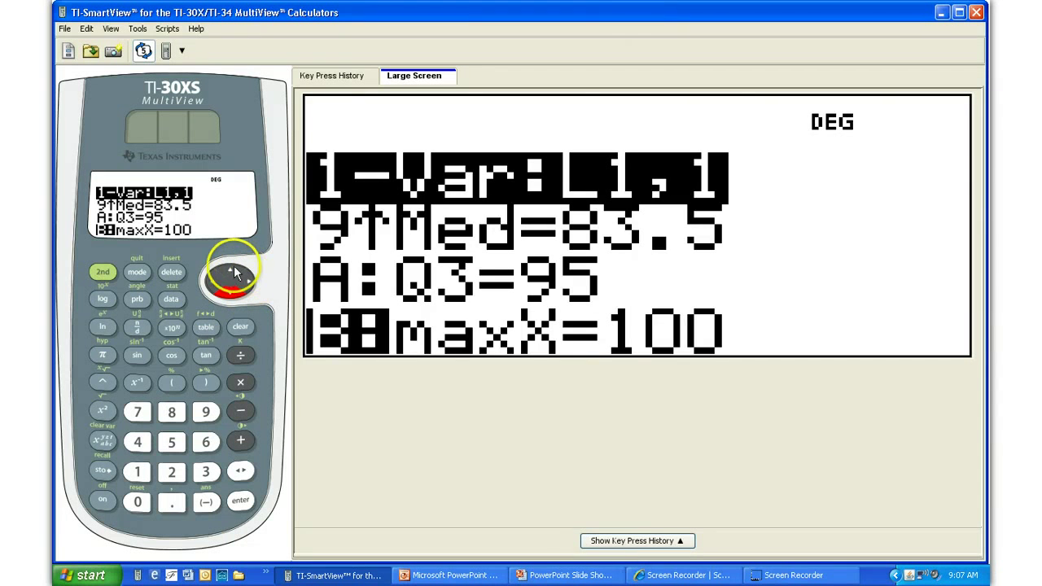
click(231, 271)
click(231, 271)
click(231, 271)
click(231, 271)
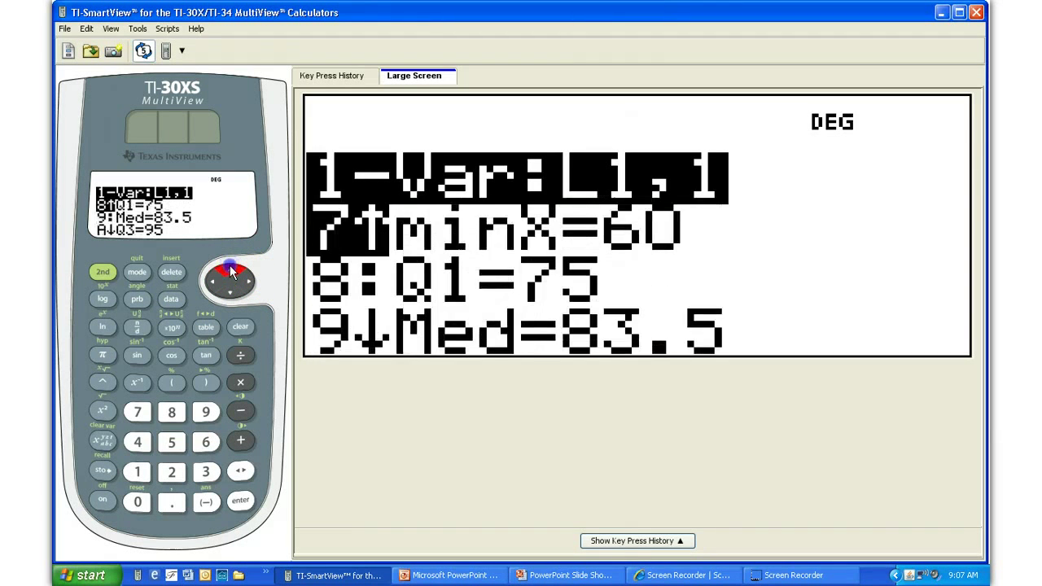
click(232, 271)
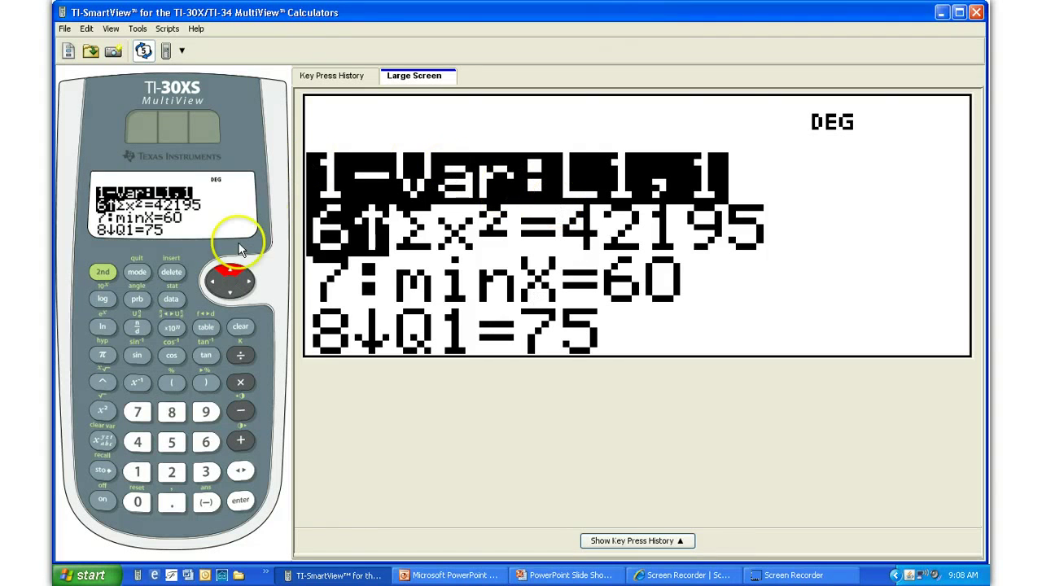
Return to the list editor showing L1 starting 100, 83, 60, 75 with L2 and L3 empty
click(172, 301)
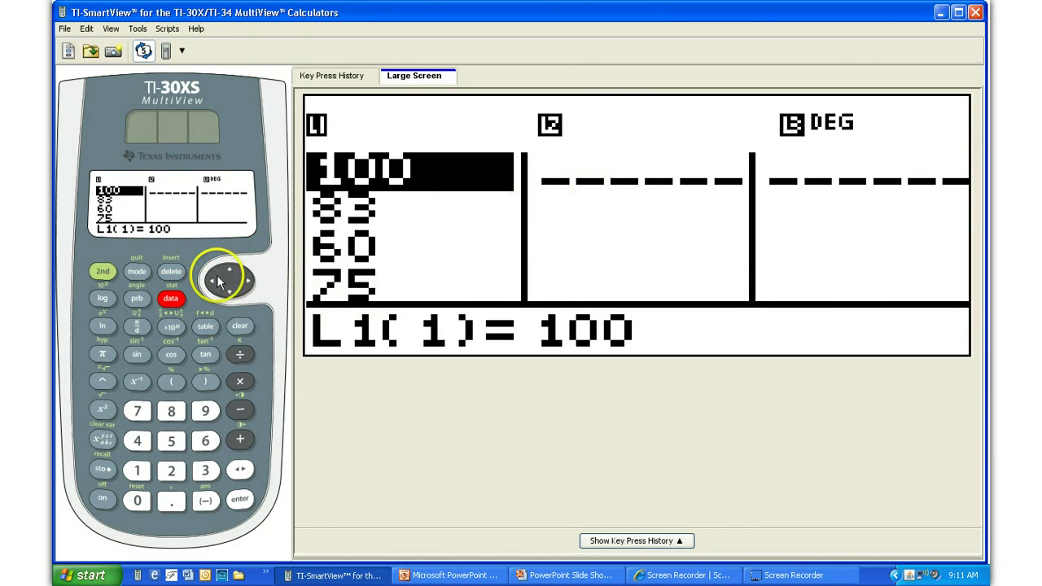
Select L2's first entry and choose Add/Edit Frmla to start an L2 formula
click(244, 282)
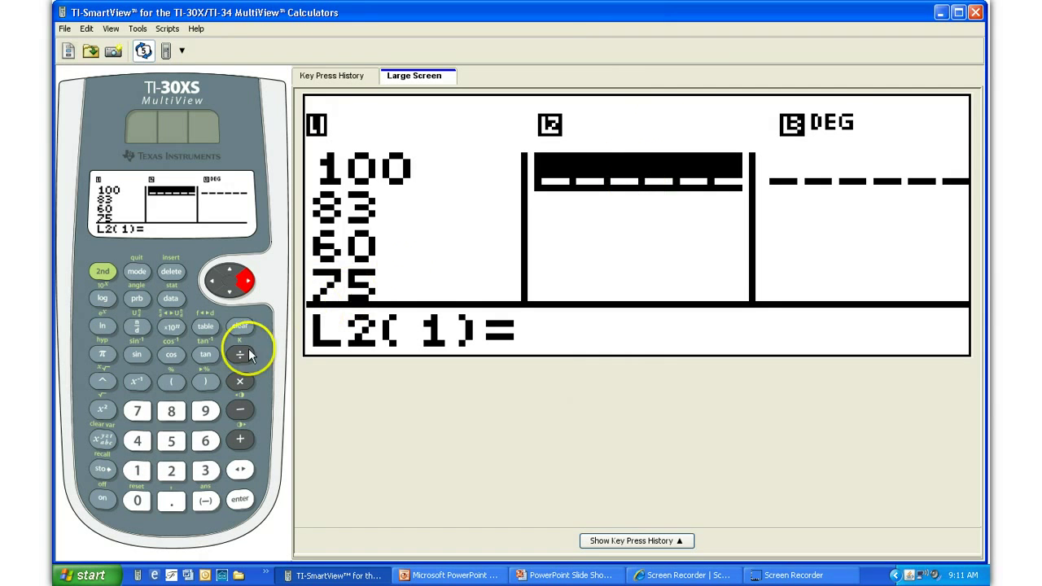
click(171, 299)
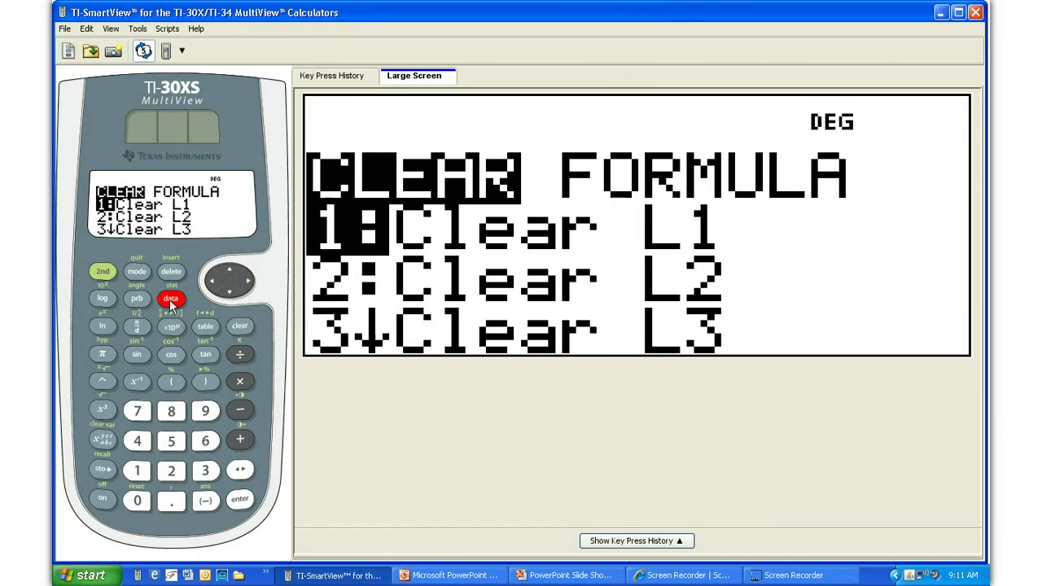
click(246, 281)
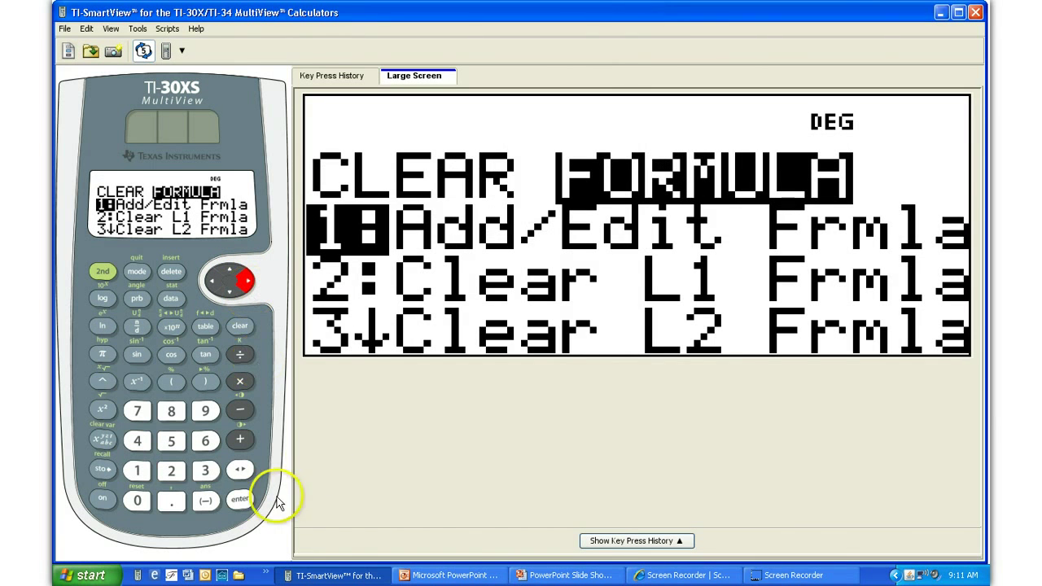
click(240, 500)
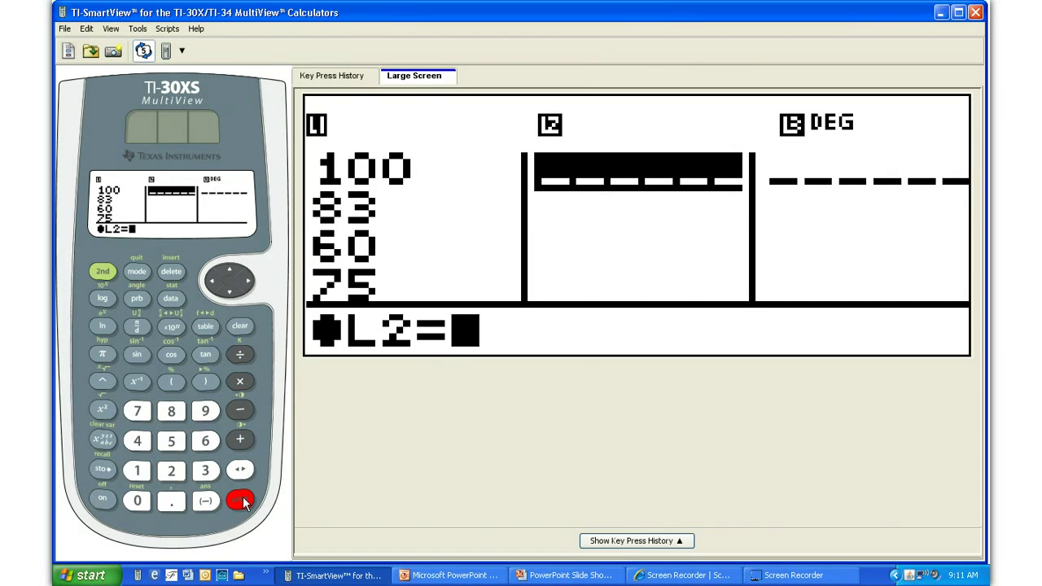
Define L2 as L1-82.8, filling it with deviations 17.2, 0.2, -22.8, -7.8
click(172, 300)
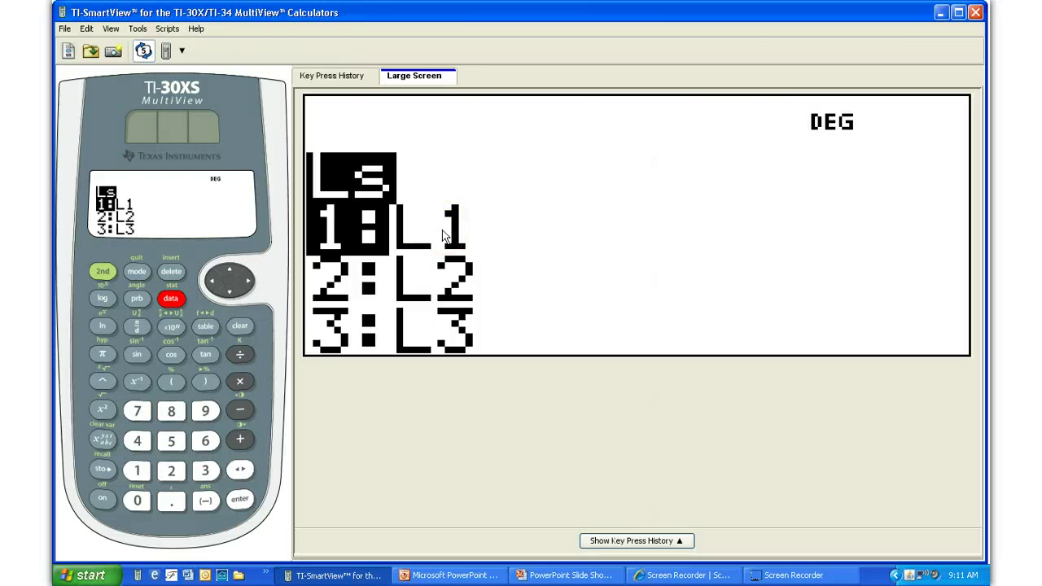
click(240, 500)
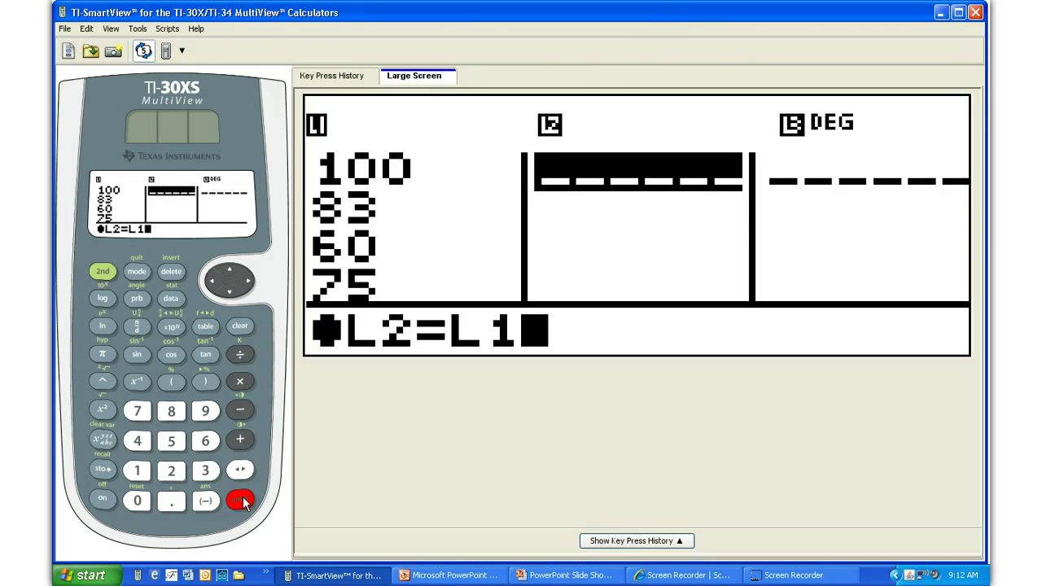
text(-)
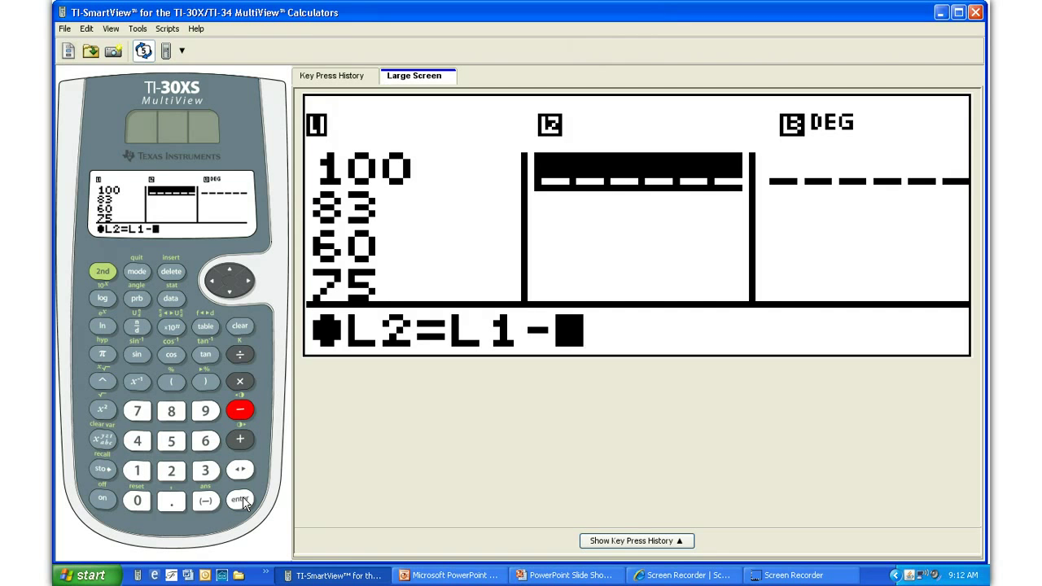
text(8)
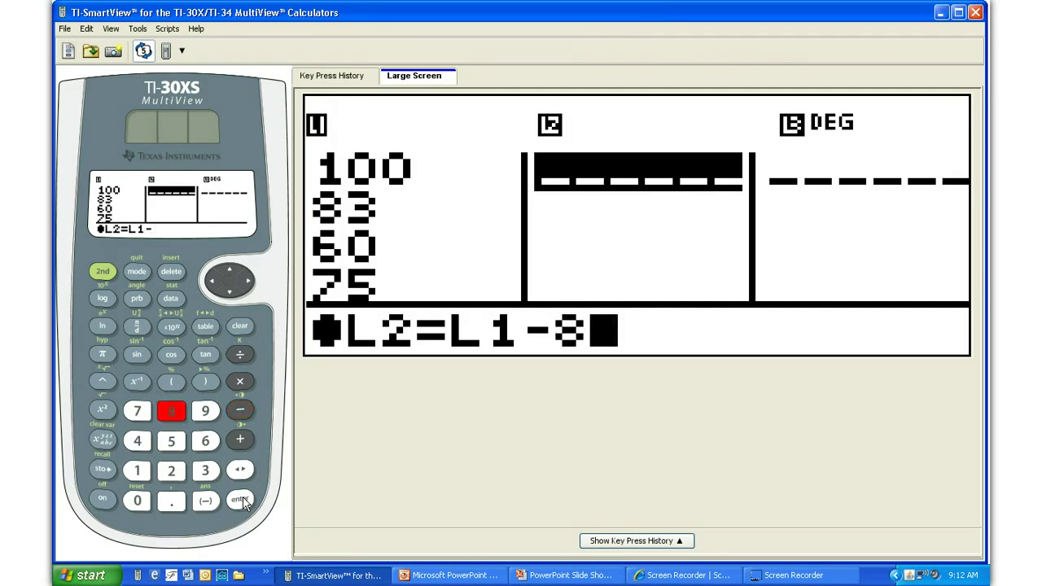
text(2.)
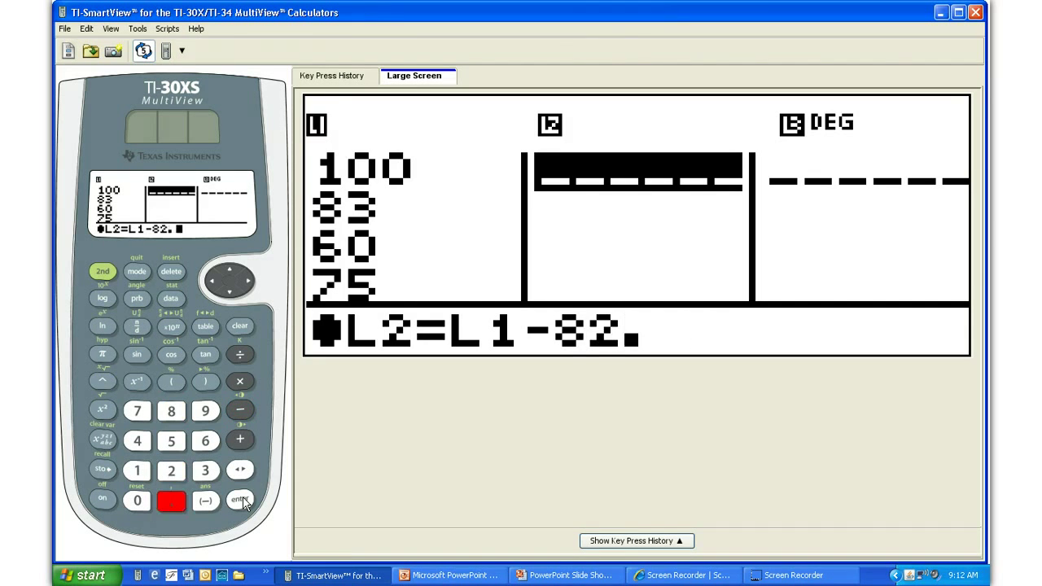
text(8)
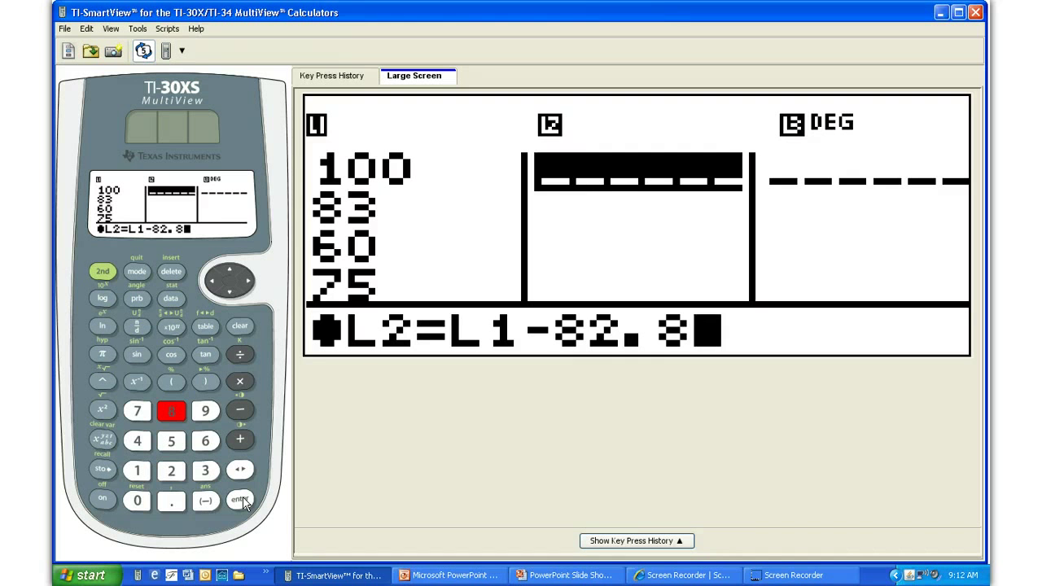
click(243, 503)
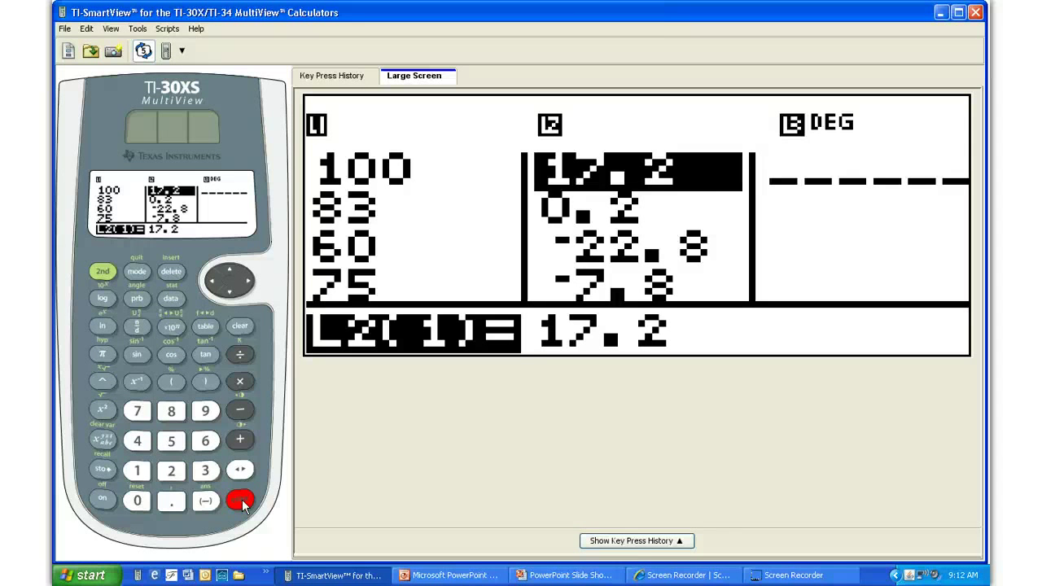
Give L3 the formula L2², filling it with squared deviations 295.84, 0.04, 519.84, 60.84
click(247, 277)
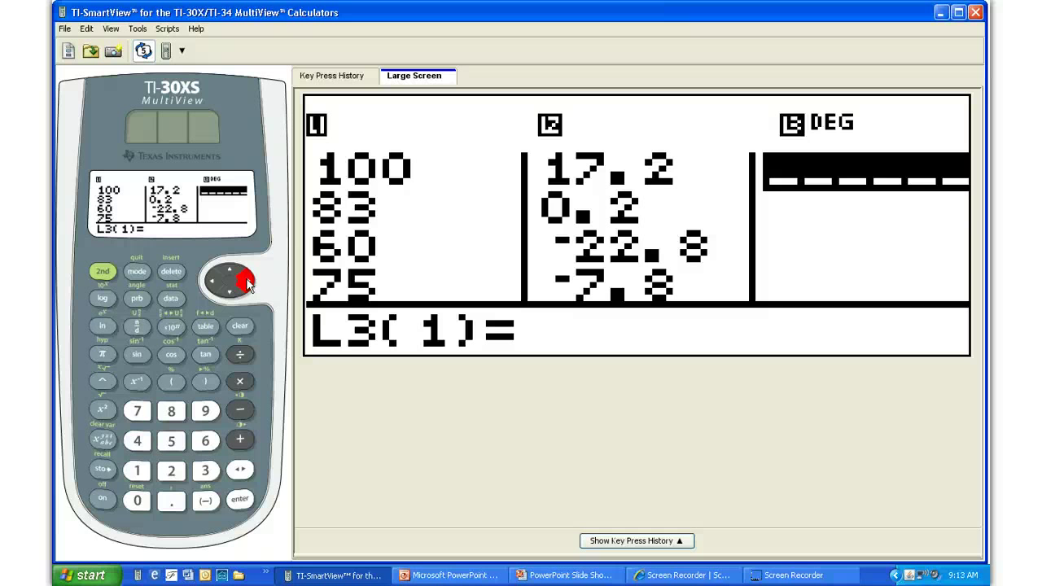
click(168, 298)
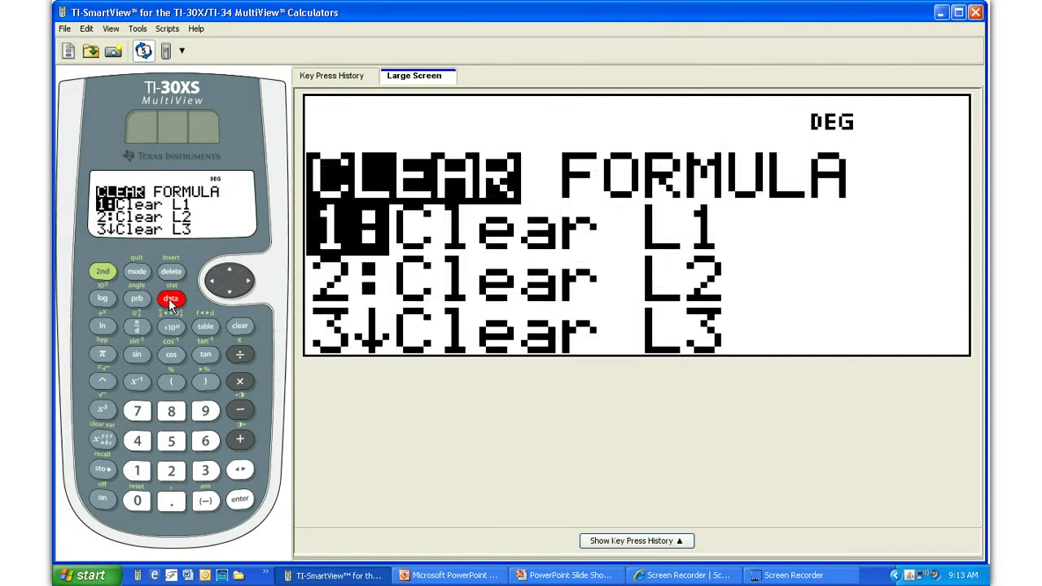
click(247, 281)
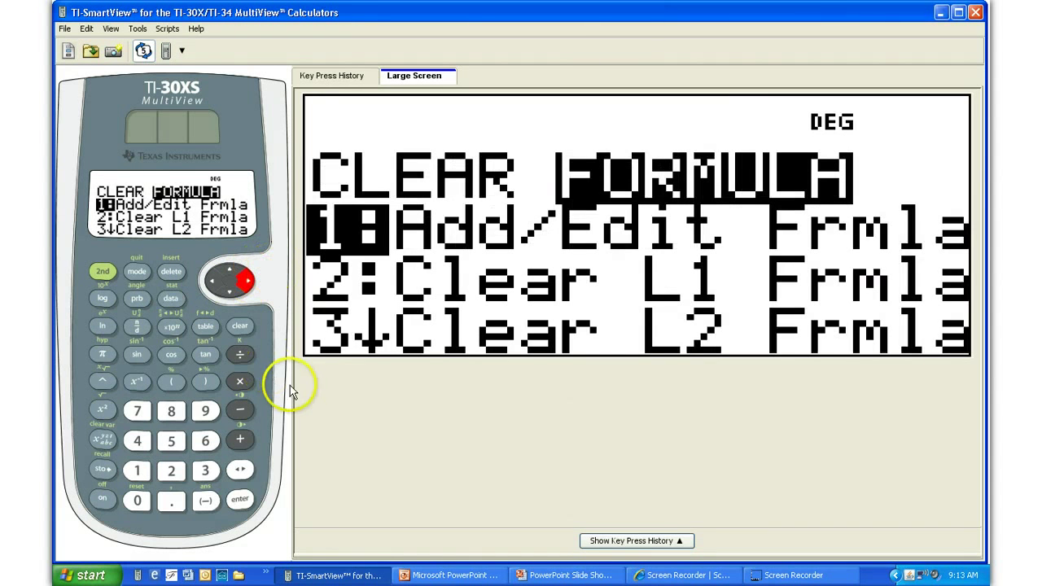
click(240, 501)
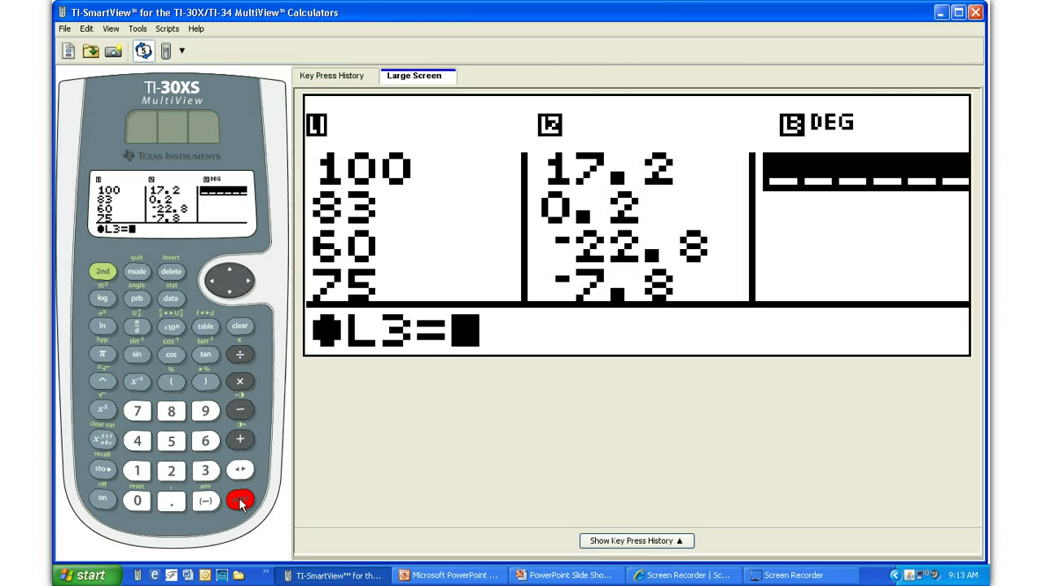
click(171, 300)
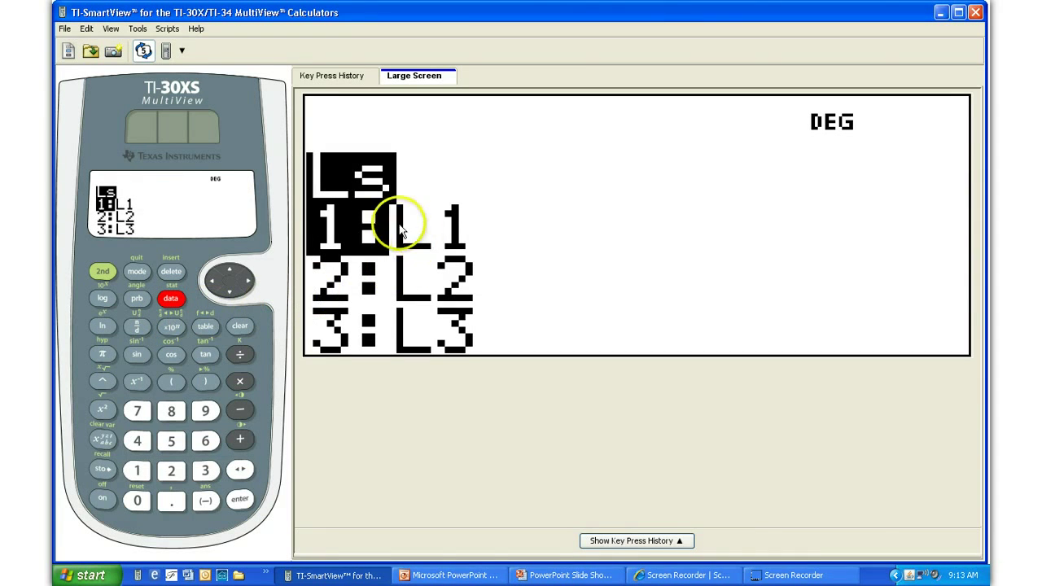
click(230, 294)
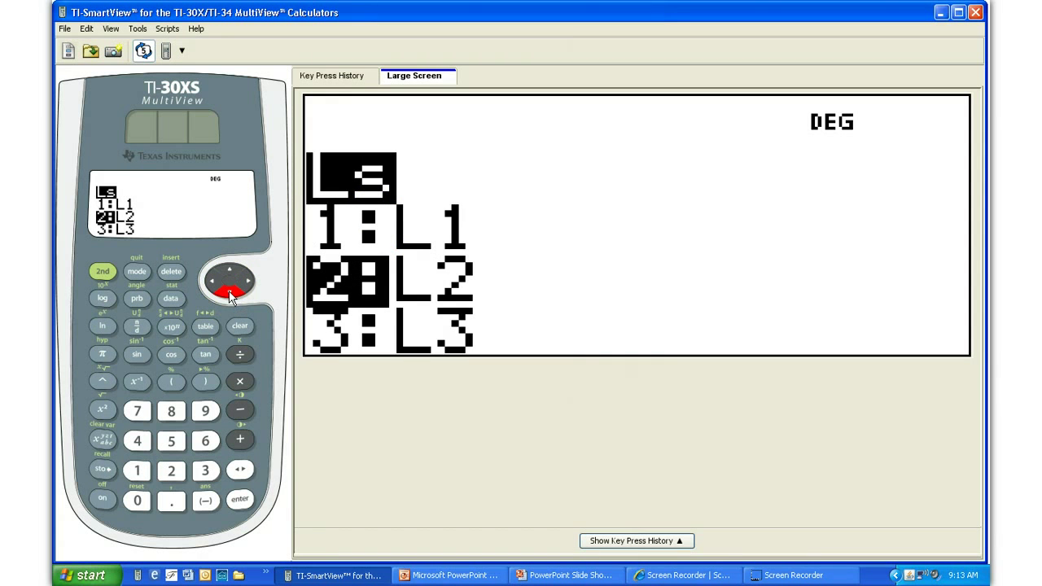
click(241, 500)
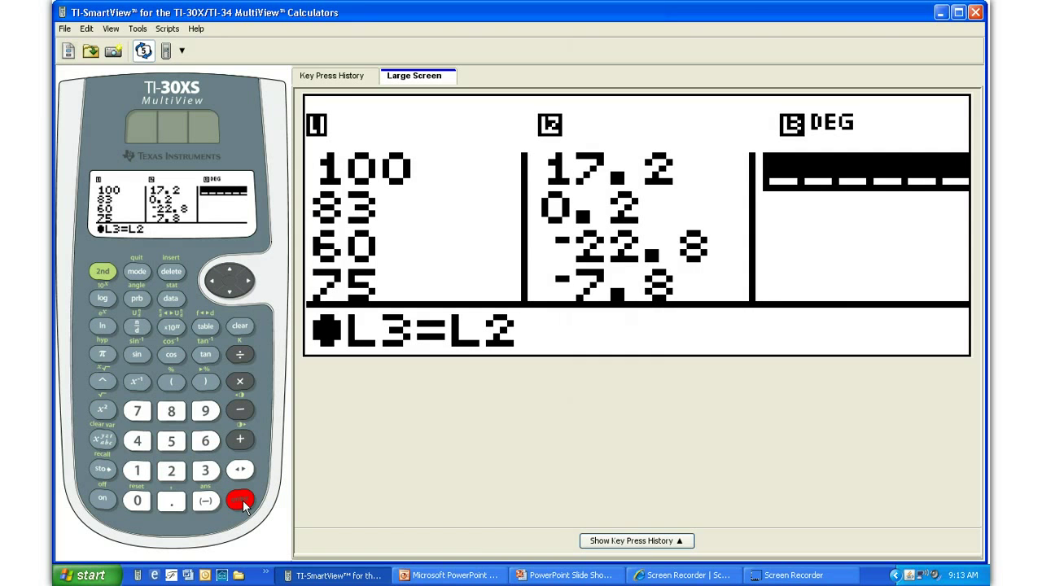
click(103, 413)
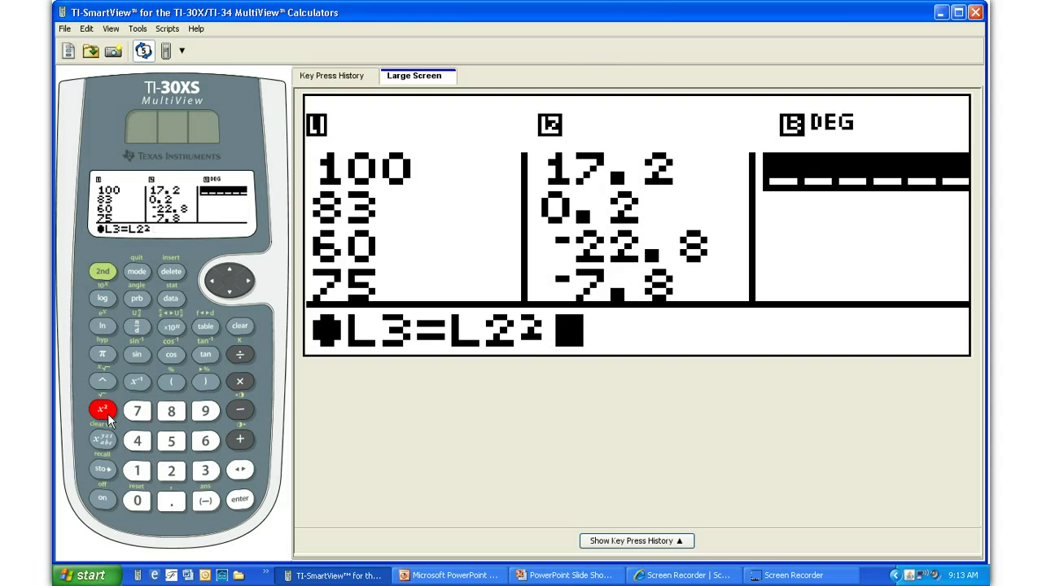
click(240, 500)
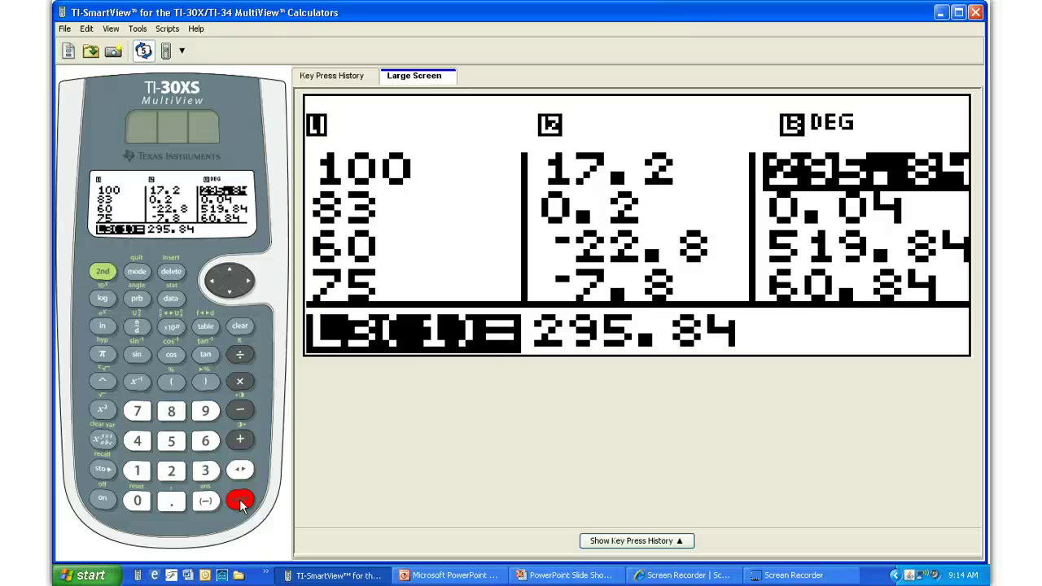
Run 1-Var Stats on L3 with frequency ONE: n=6, mean 171.14, Sx=203.9011819
click(100, 271)
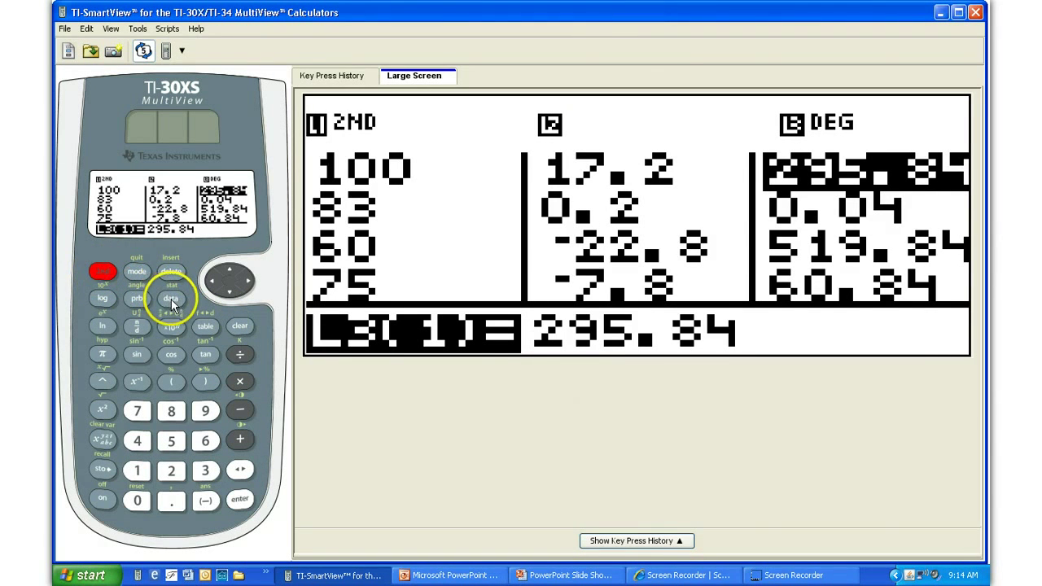
click(171, 299)
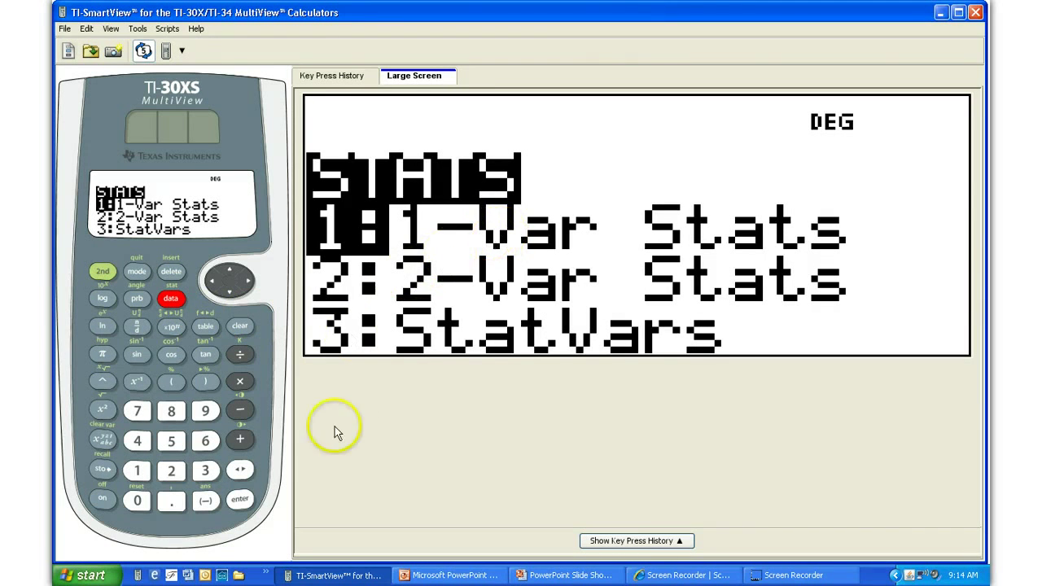
click(240, 500)
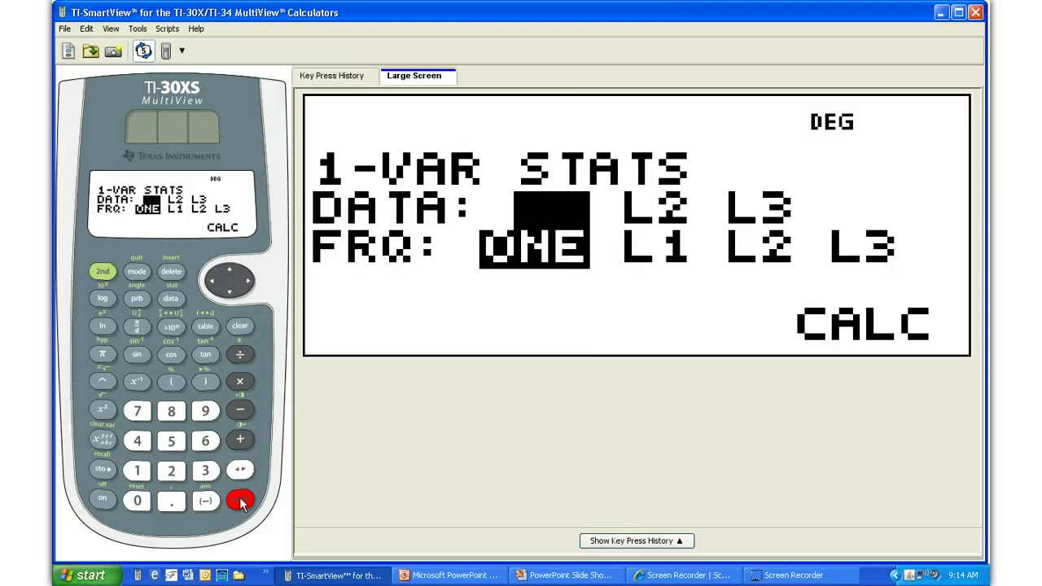
click(249, 282)
click(250, 282)
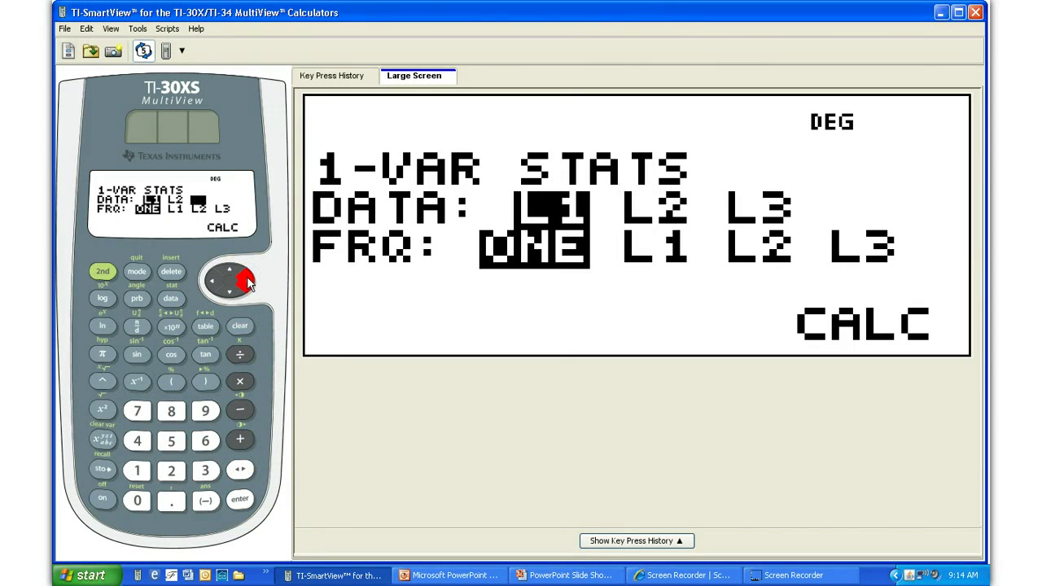
click(240, 500)
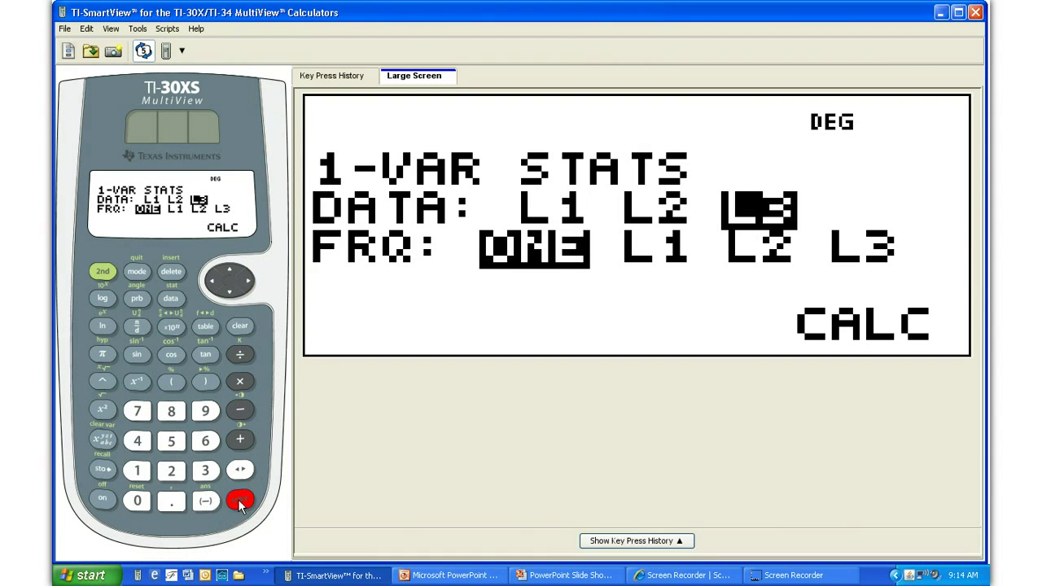
click(240, 501)
Run 1-Var Stats on L3 and scroll down to σx=186.1354614, Σx=1026.84 and Σx²=383611.86
click(240, 500)
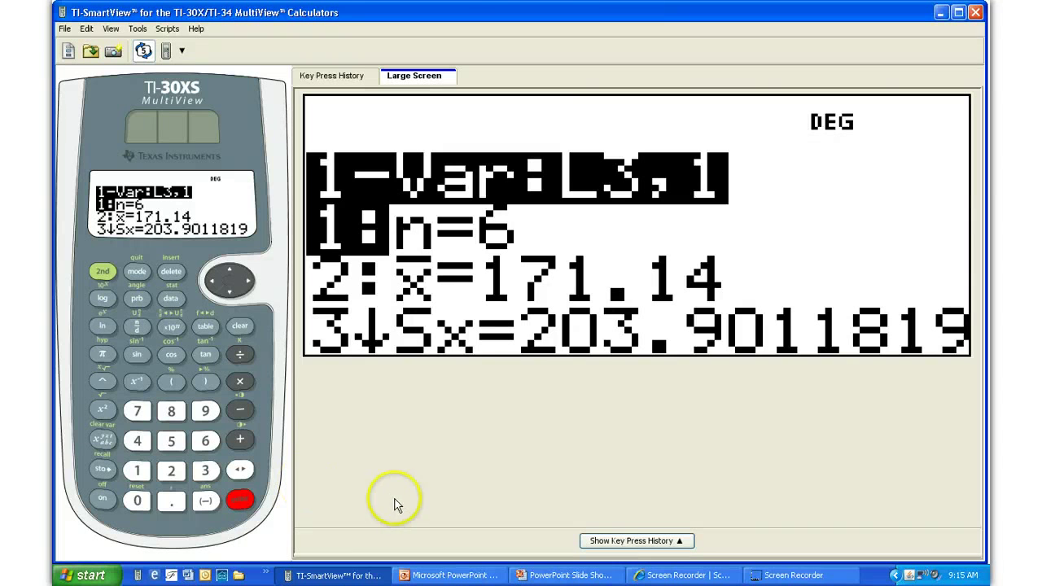
click(231, 295)
click(230, 295)
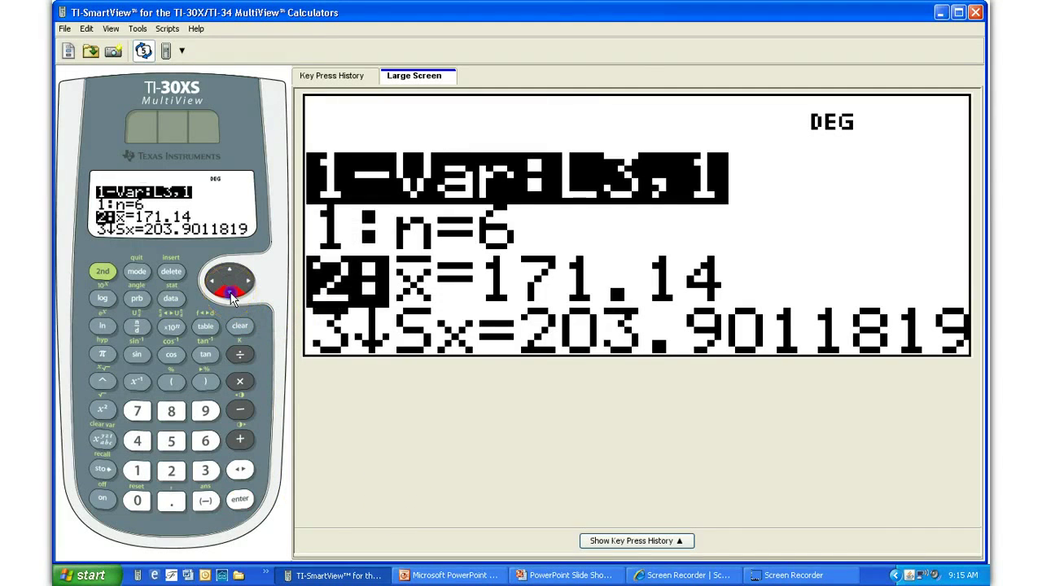
click(231, 295)
click(230, 294)
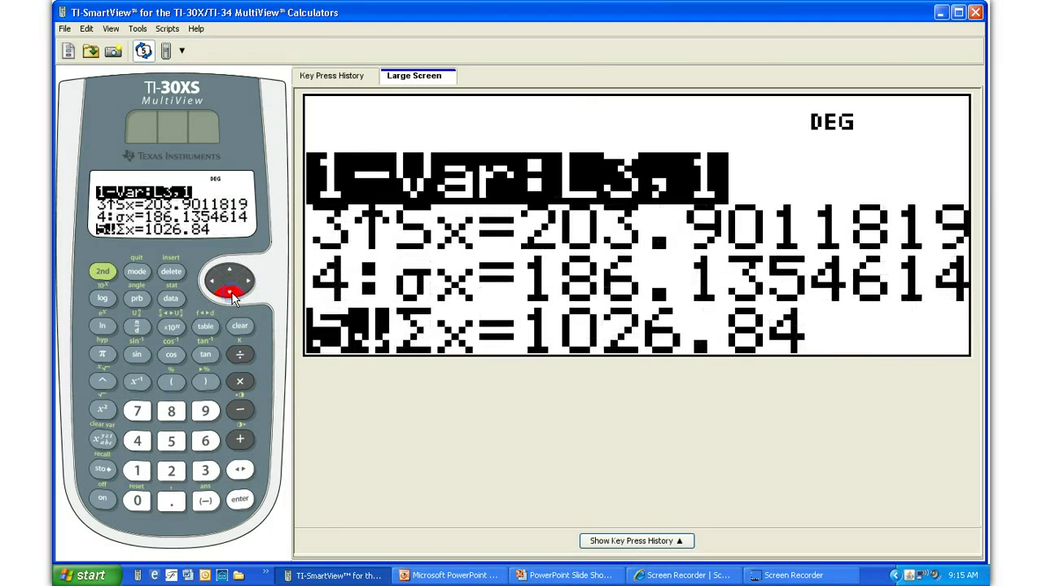
click(230, 295)
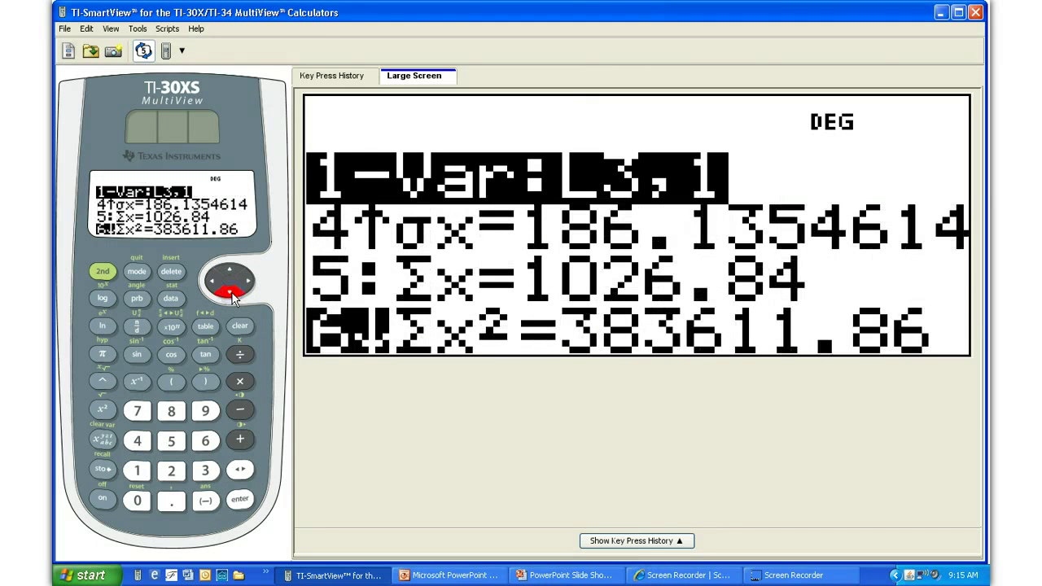
click(414, 285)
click(567, 302)
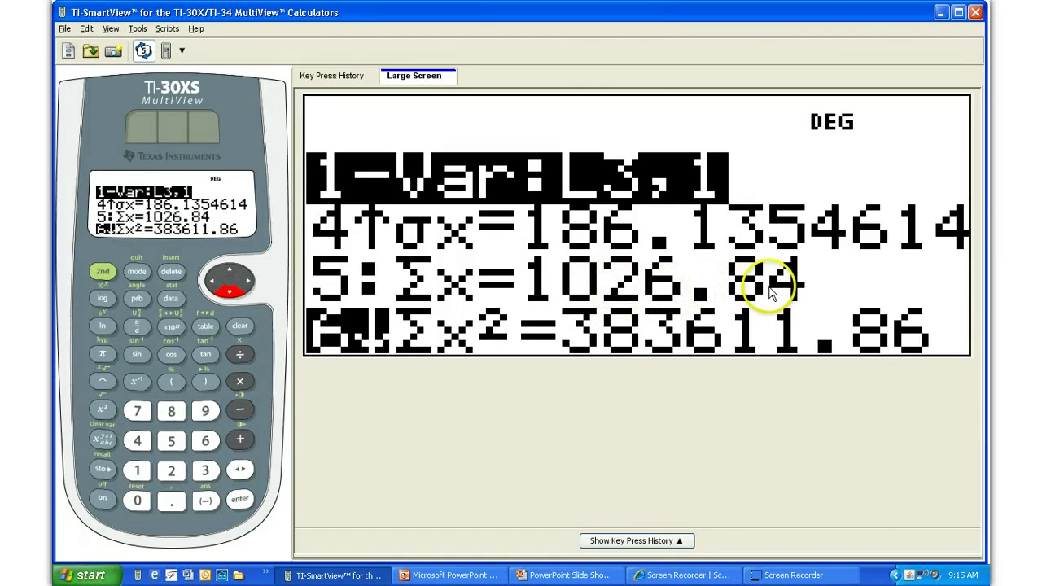
Switch back to the PowerPoint slideshow showing the Variance and Standard Deviation slide
key(alt+Tab)
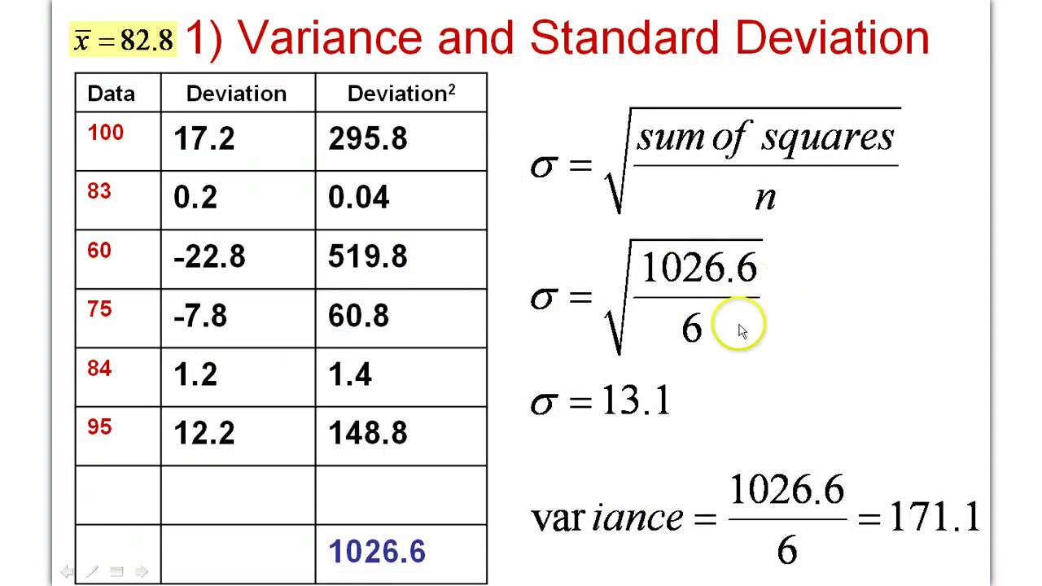